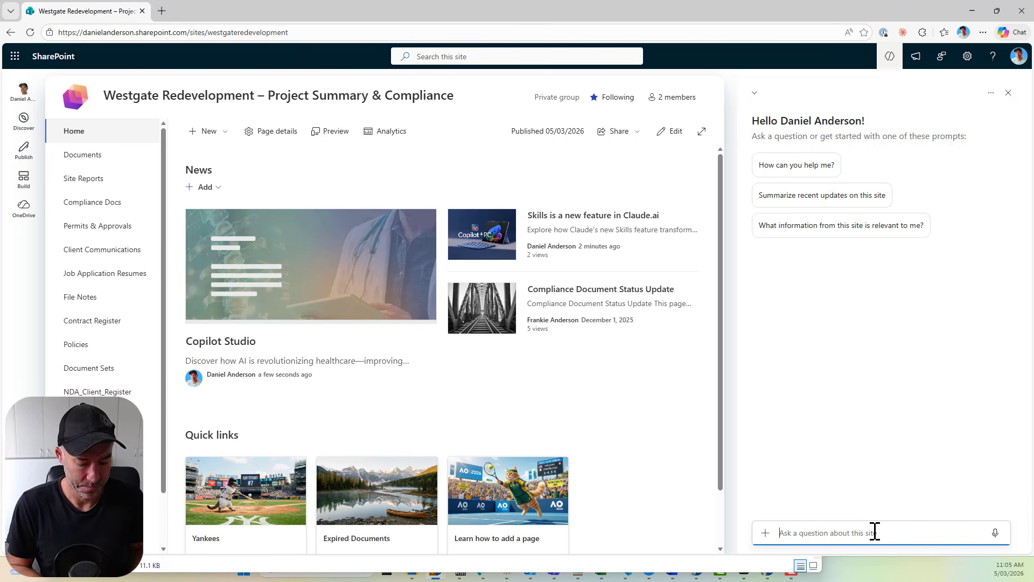
Step: Have the assistant create and open a client index list with title column client name, plus email address, postal address, contact name, status (current/non-current) and client type (vendor/supplier)
type("Can you please create a list called client index? The title column should be called client name and I need columns for: - email address - postal address - contact name - status with the options for current and non-current - client type, vendor or supplier")
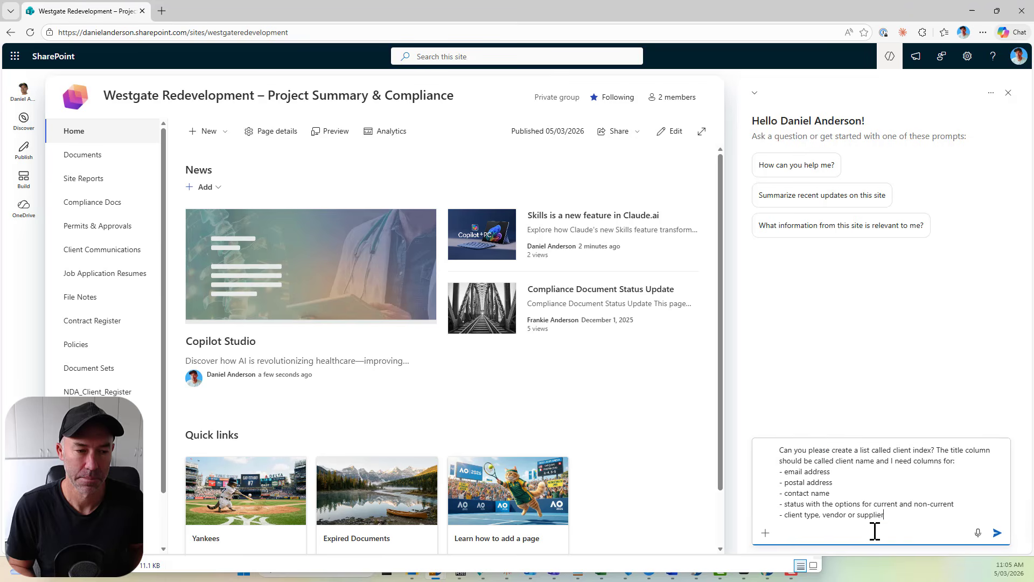
key("Return")
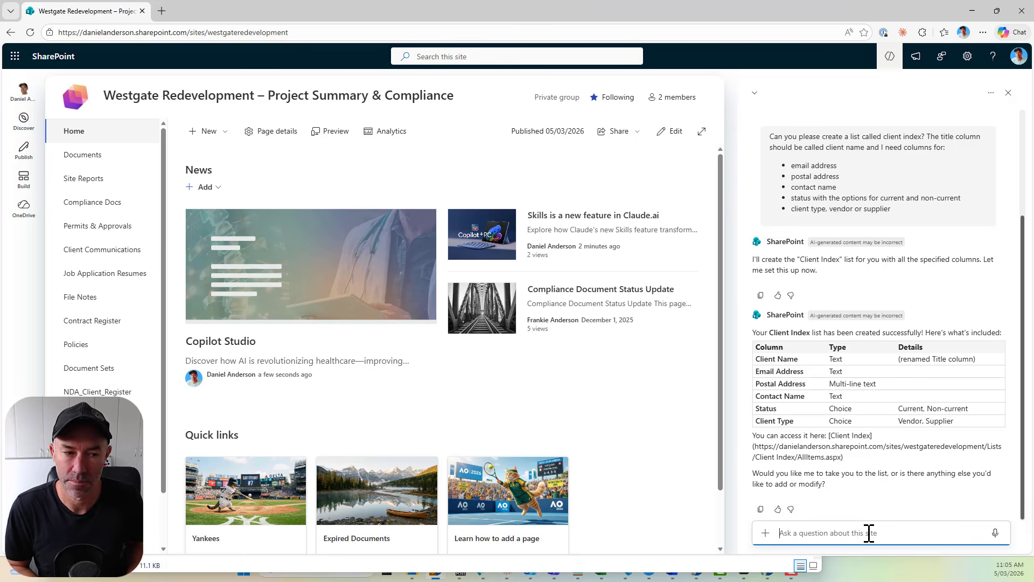
type("Take me directly to the list please.")
key("Return")
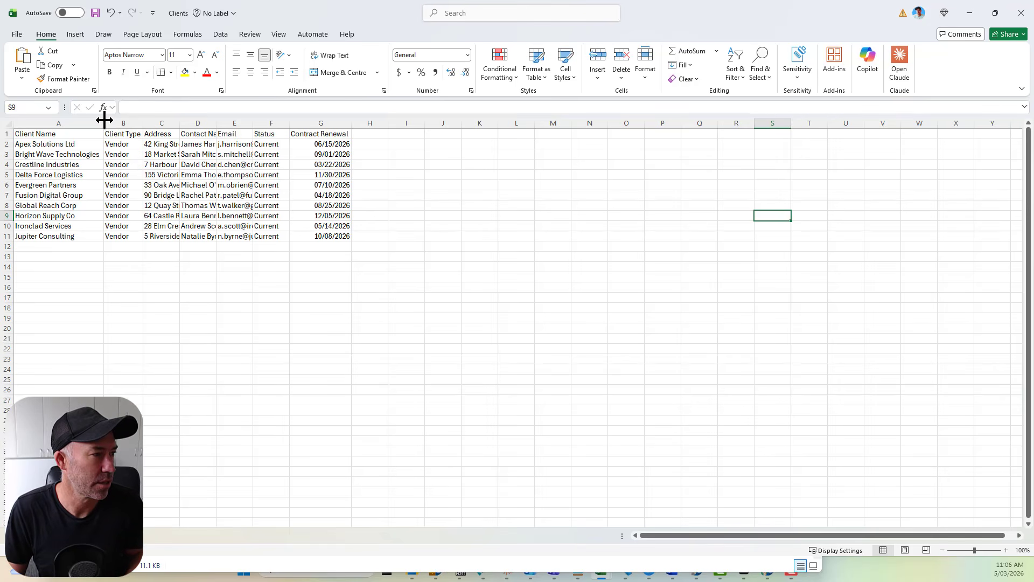
Step: Switch to the Clients workbook in Excel, widen its Client Name and Client Type columns, and arrange the window over the SharePoint list
left_click_drag(104, 120, 233, 115)
left_click_drag(310, 13, 278, 264)
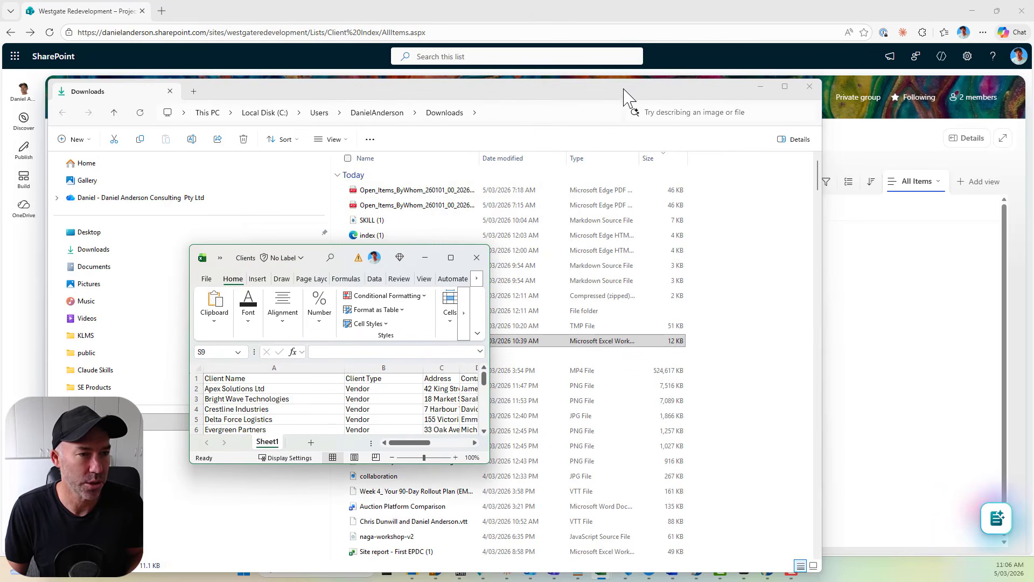
left_click(810, 86)
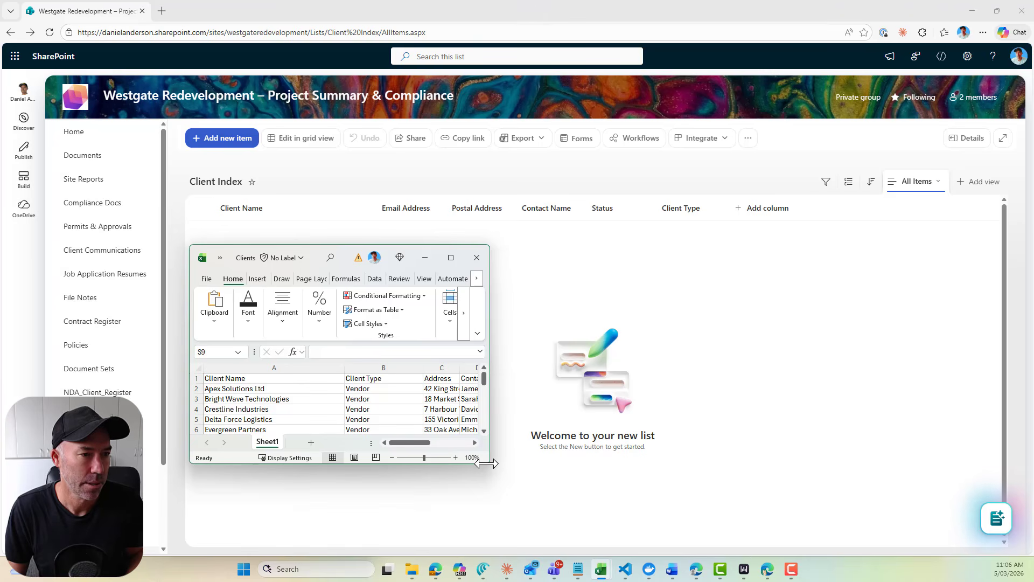
left_click_drag(488, 463, 663, 504)
Step: Add the word Postal to the Address column heading in cell C1 of the Clients workbook
left_click(434, 378)
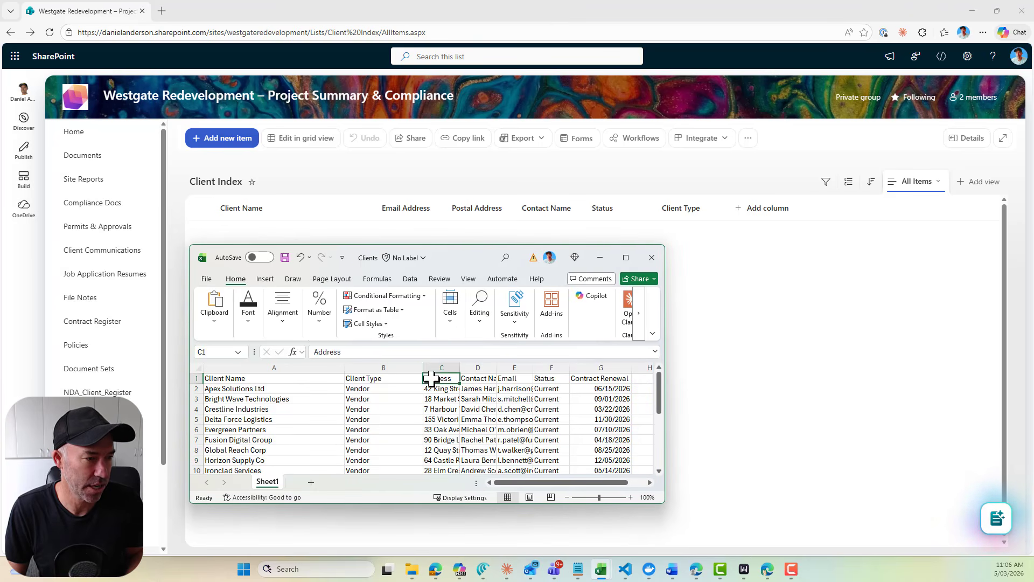
left_click(313, 351)
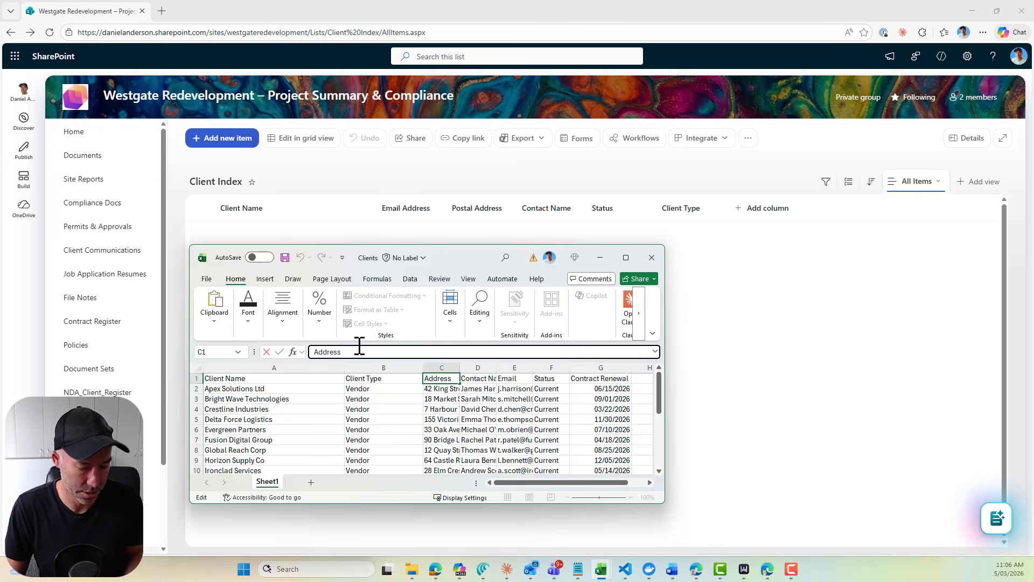
type("Postal")
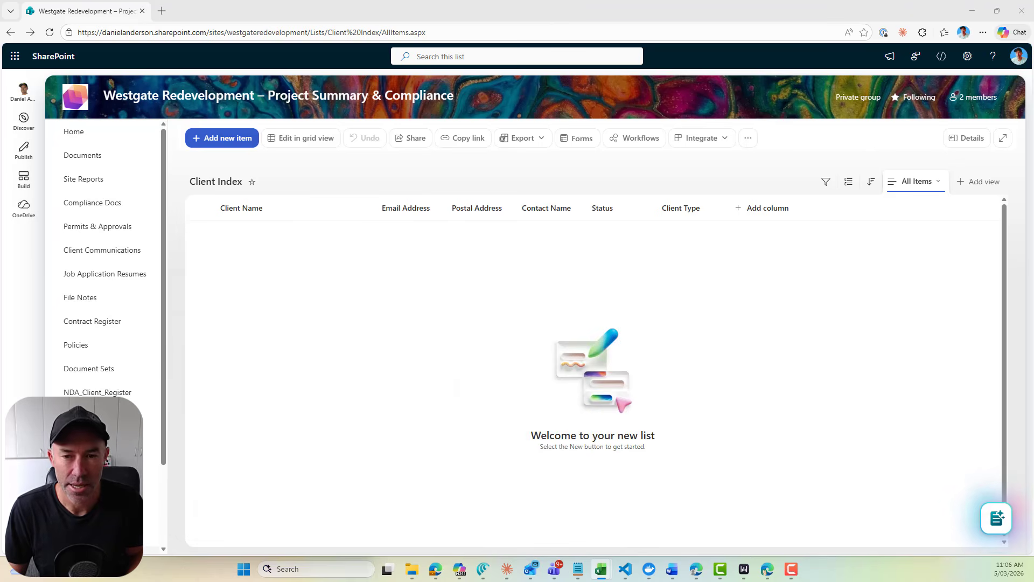
Step: Return to SharePoint and ask the Client Index list's assistant to add a date column called contract renewal
left_click(997, 518)
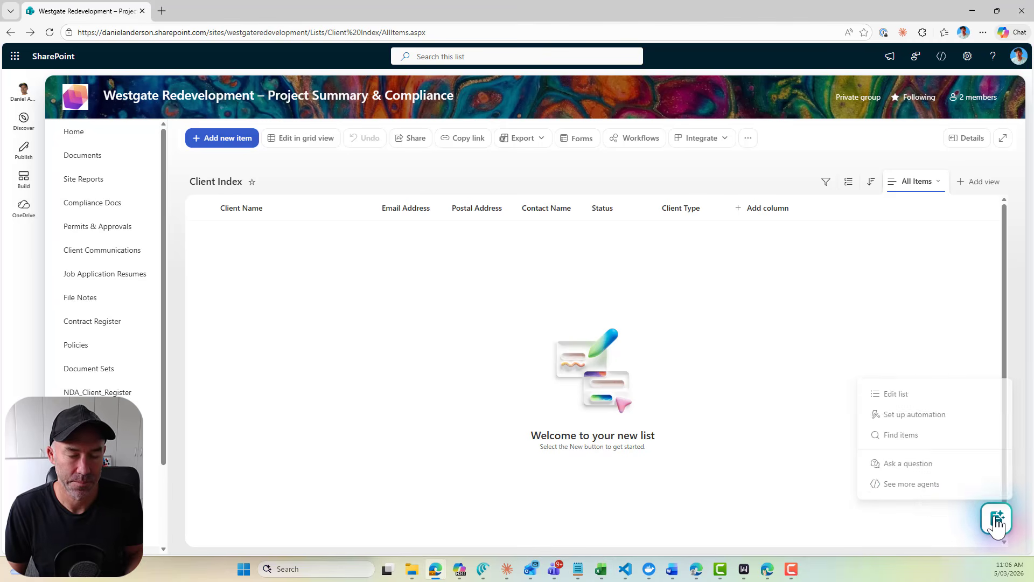
left_click(924, 410)
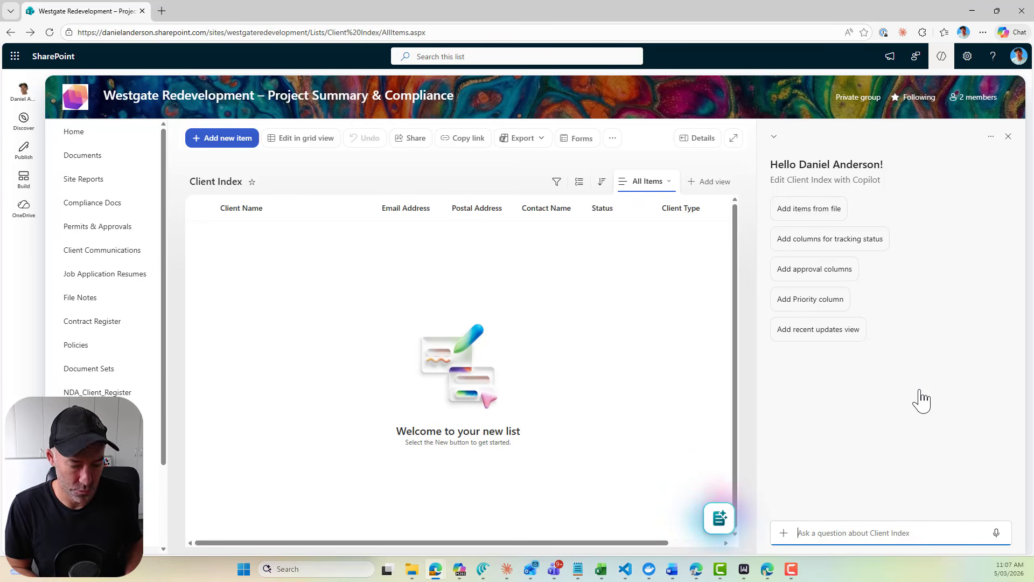
type("Can you please add a date column called contract renewal?")
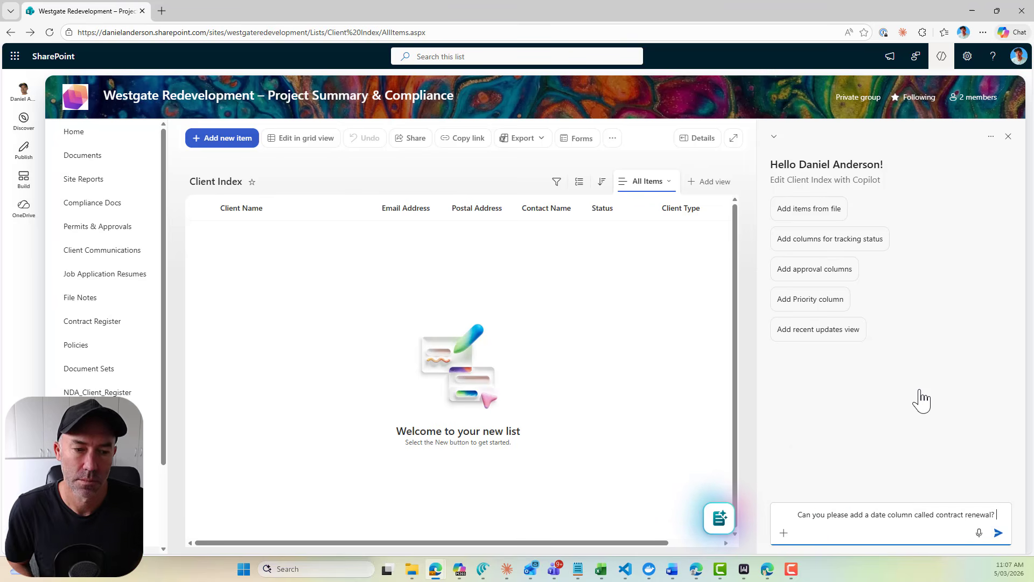
key("Return")
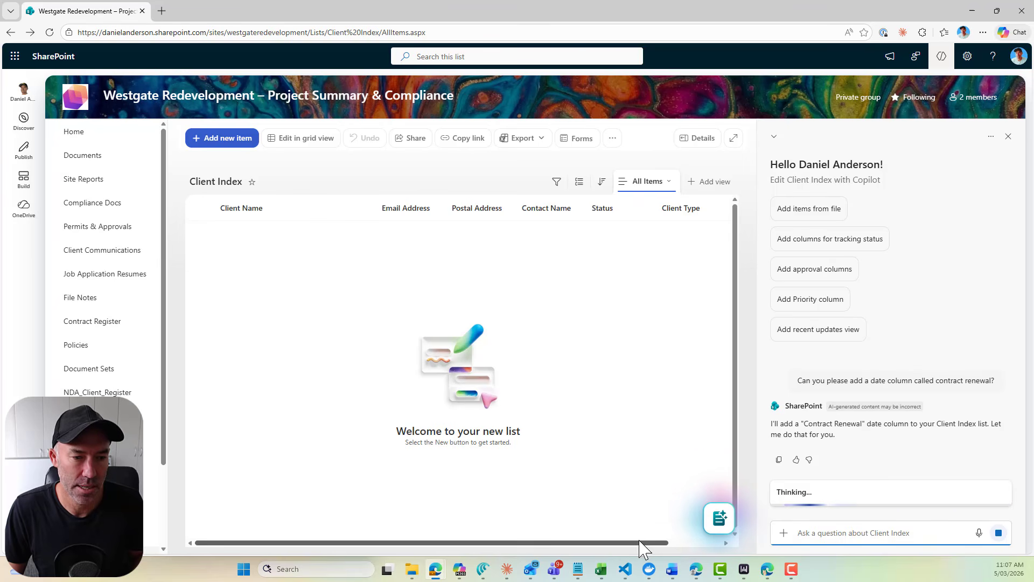
scroll(641, 547, "right", 2)
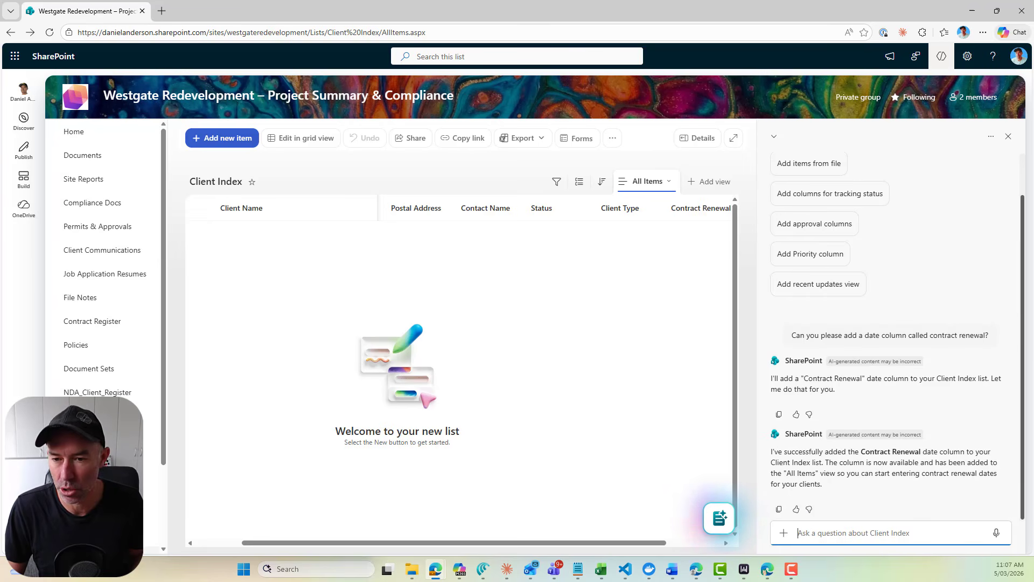
Step: Reference Clients.xlsx in a prompt asking the assistant to add the clients listed in that spreadsheet to the new client index list
key("alt+Tab")
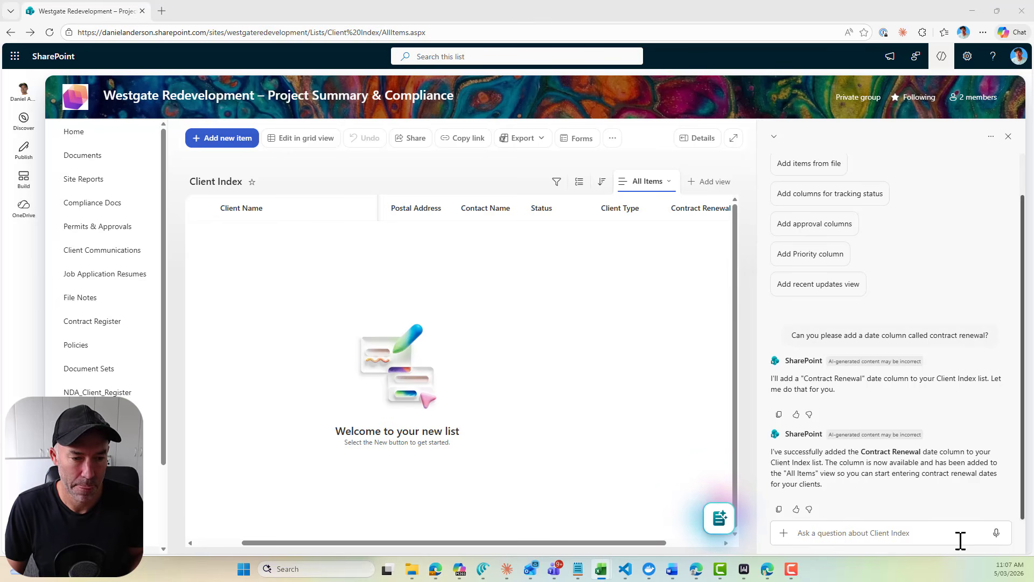
left_click(934, 535)
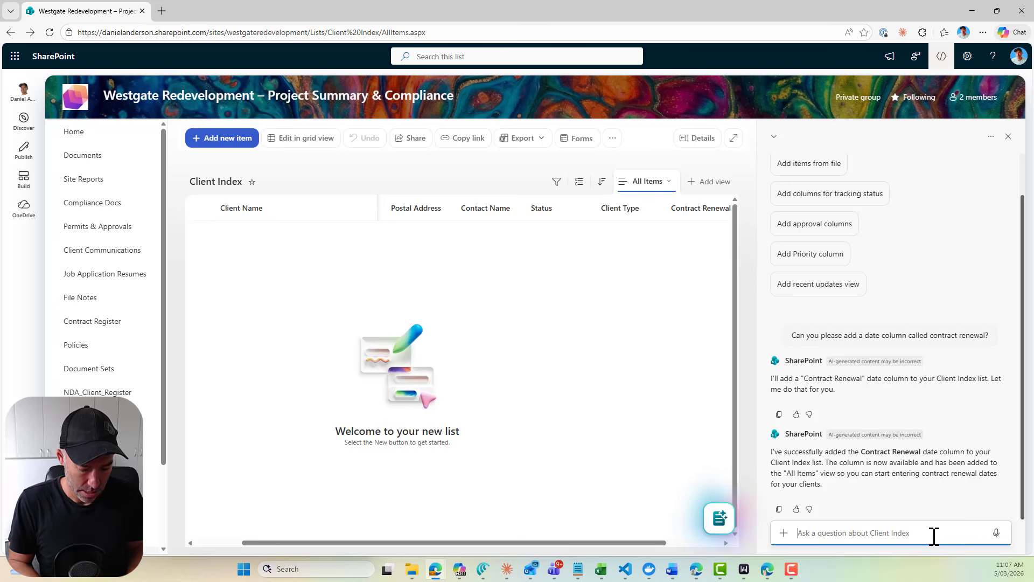
type("/client")
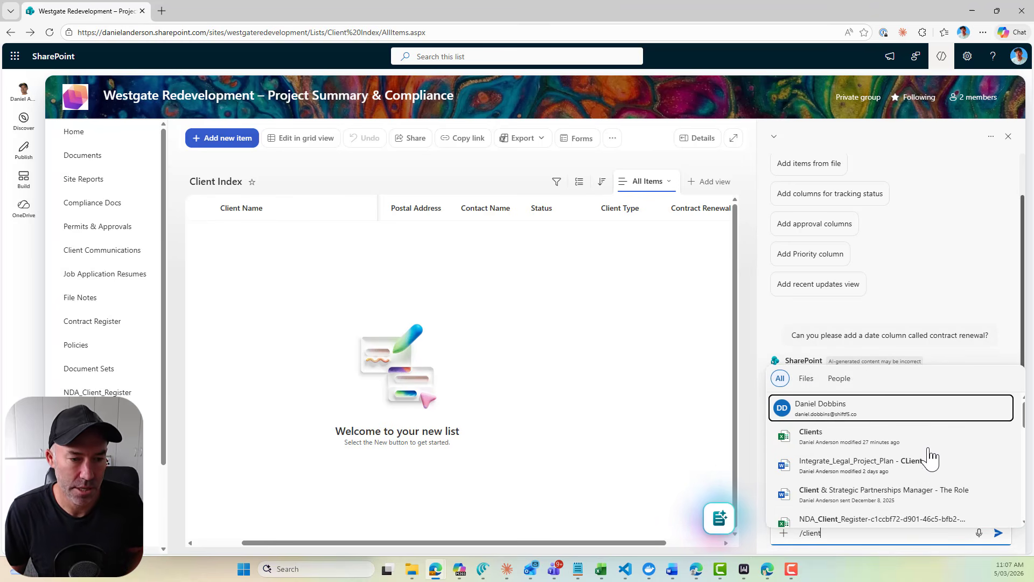
left_click(928, 443)
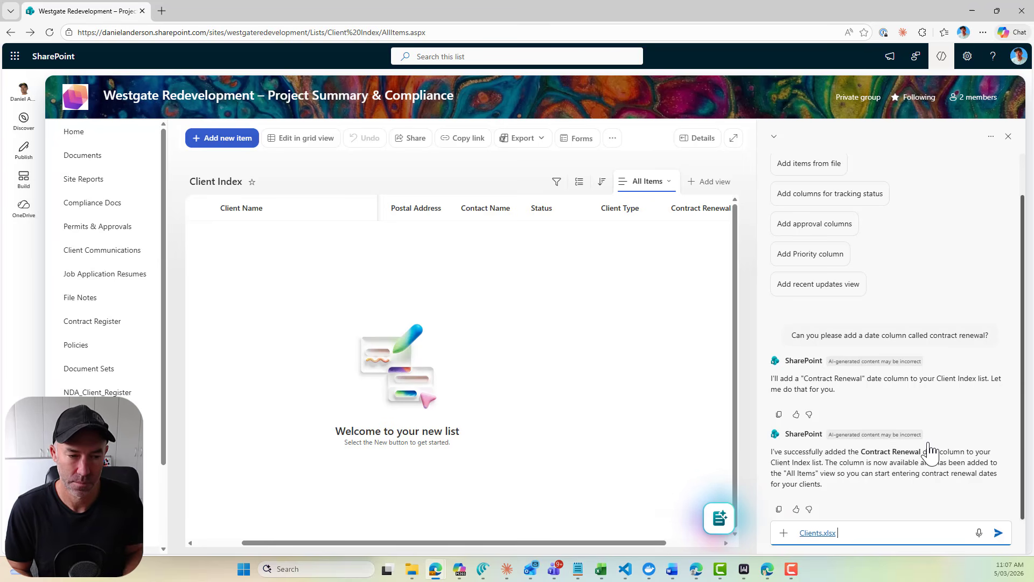
type("can you please add the clients that are listed in this spreadsheet to our new client index list please?")
key("Return")
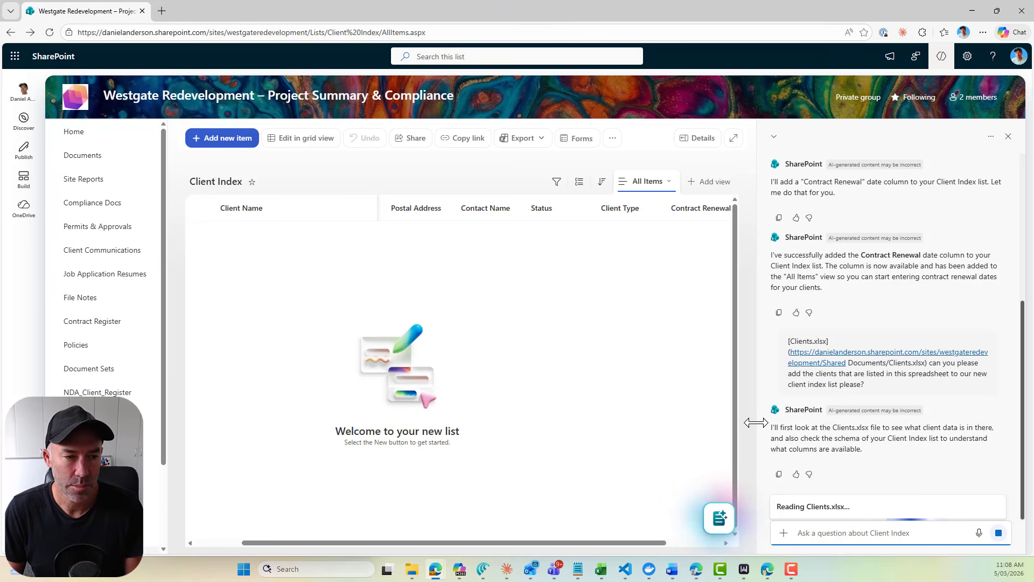
left_click_drag(756, 423, 732, 433)
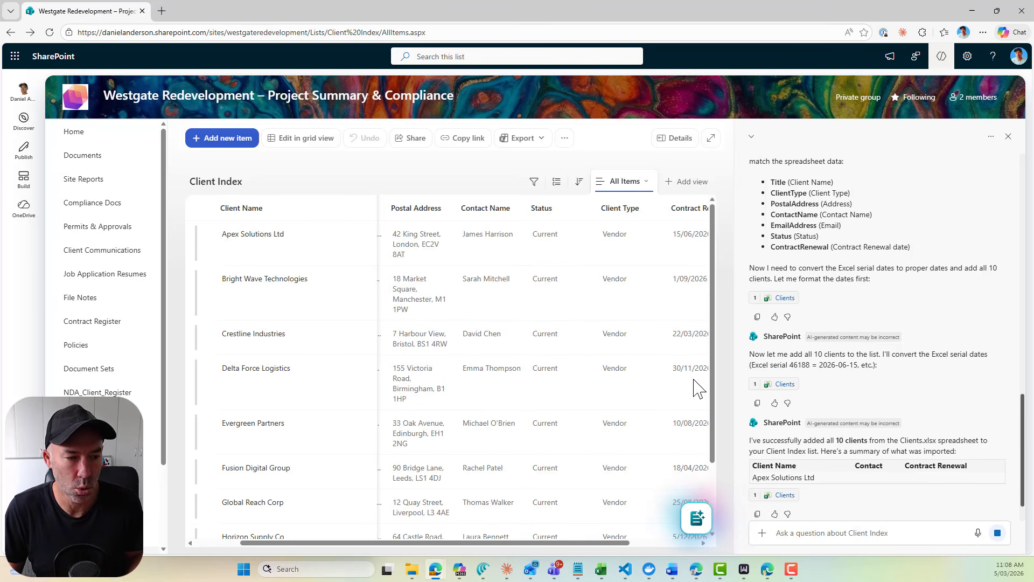
left_click_drag(625, 543, 524, 545)
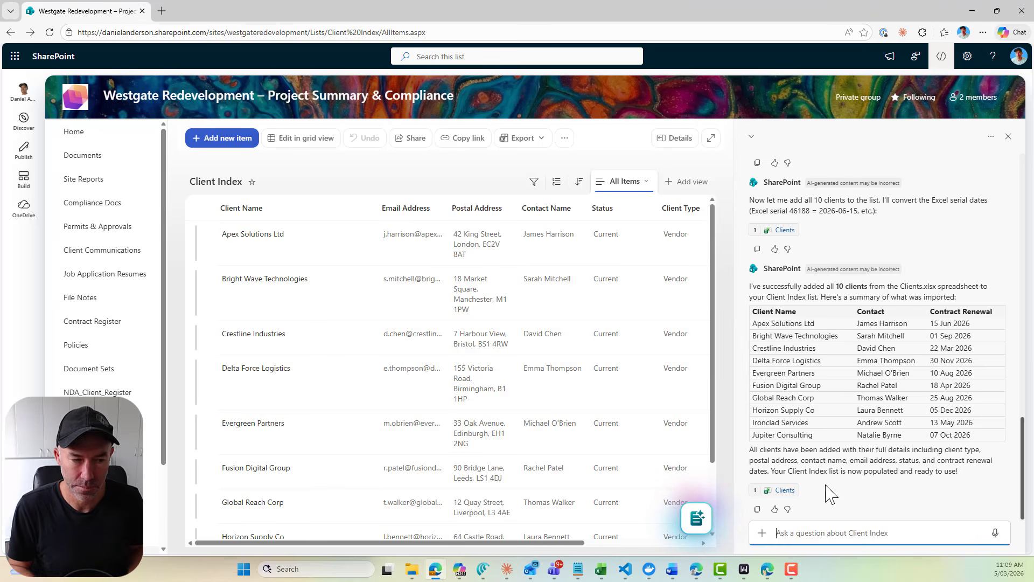
Step: Ask the assistant to make the list prettier by adding pills with different colors to the choice columns
type("Can you make this list look a little bit prettier please? For our choice columns let's look at adding some pills with different colors please.")
key("Return")
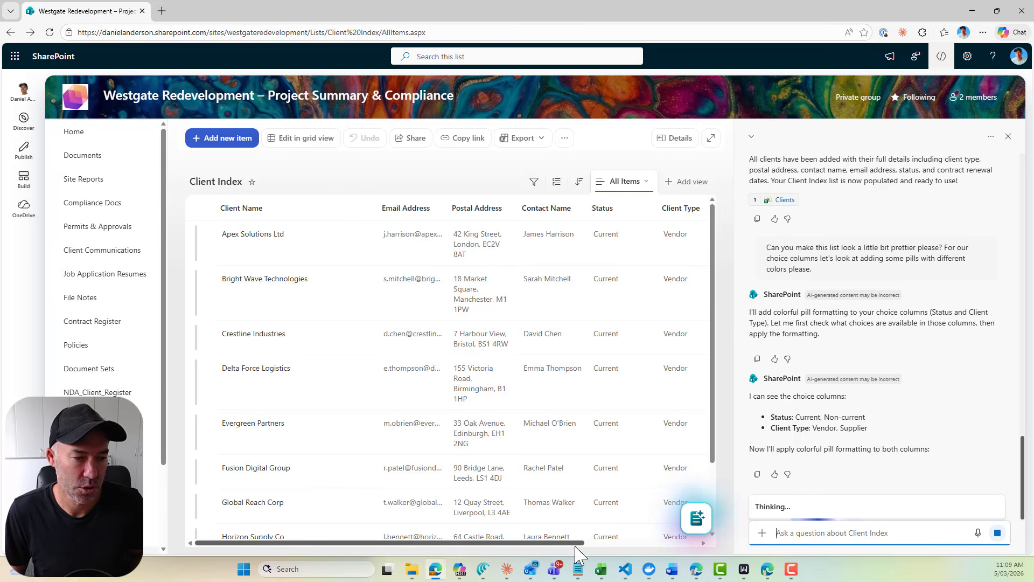
left_click_drag(577, 545, 633, 550)
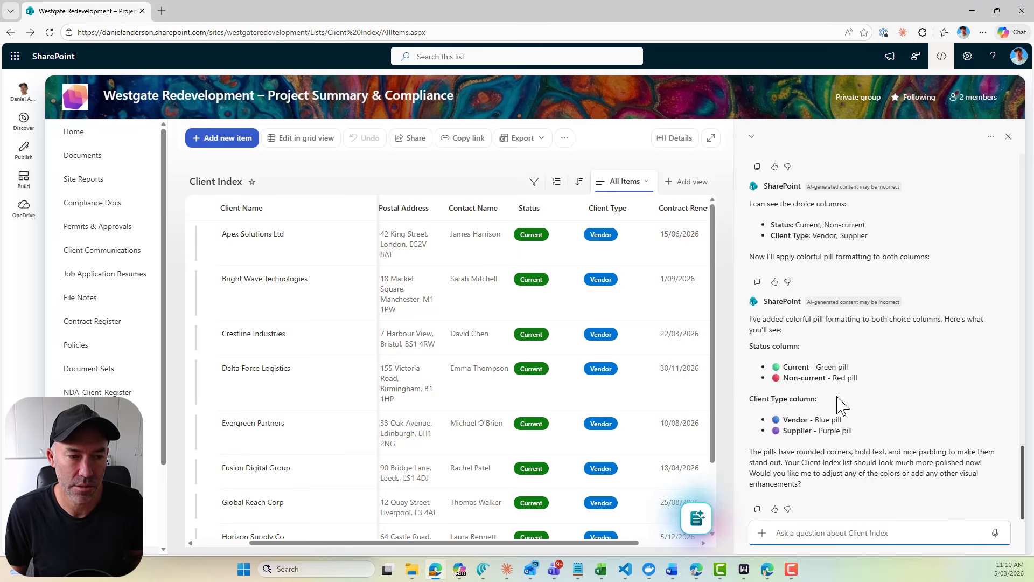
scroll(689, 426, "down", 2)
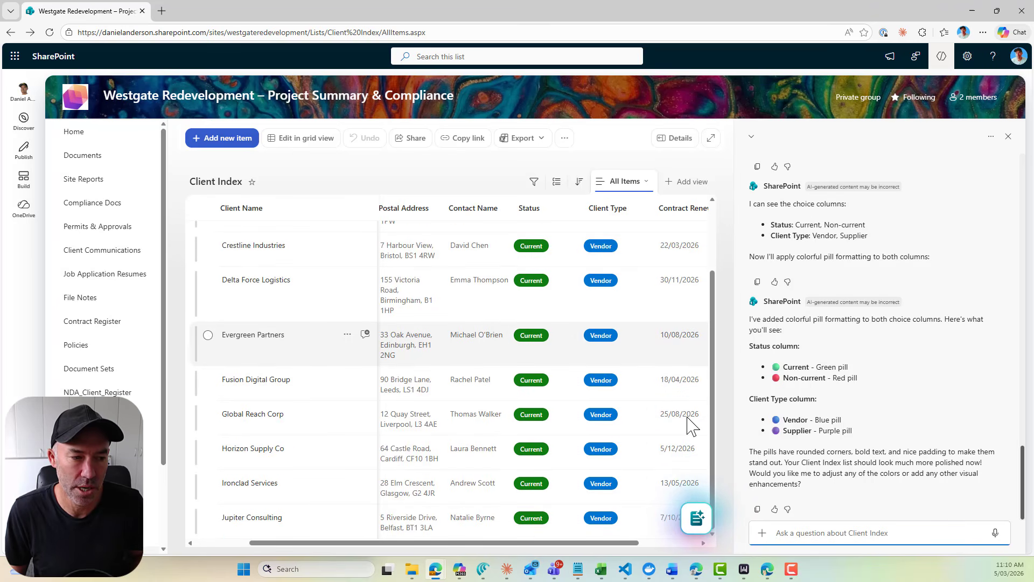
scroll(689, 425, "up", 2)
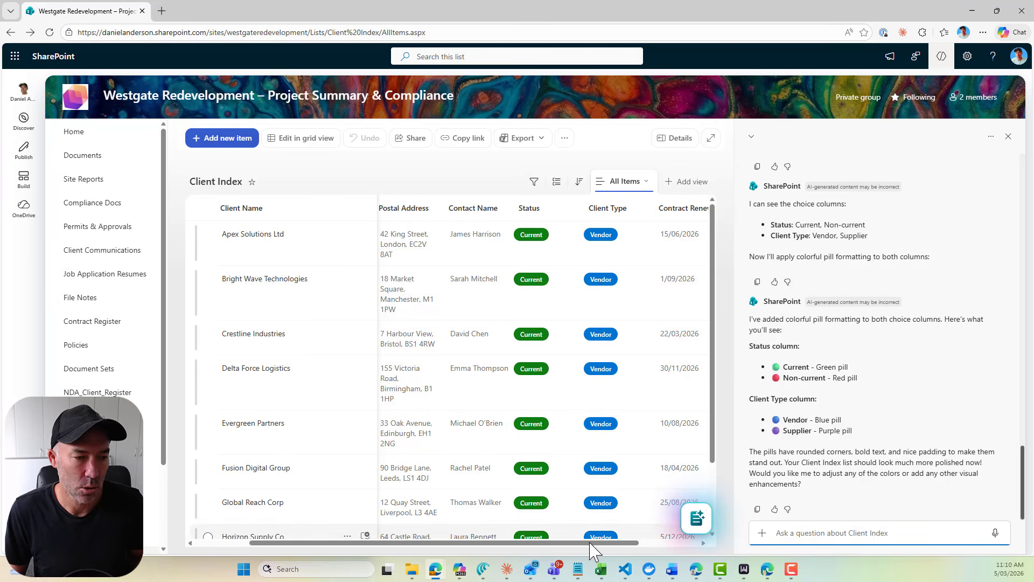
left_click_drag(594, 543, 696, 544)
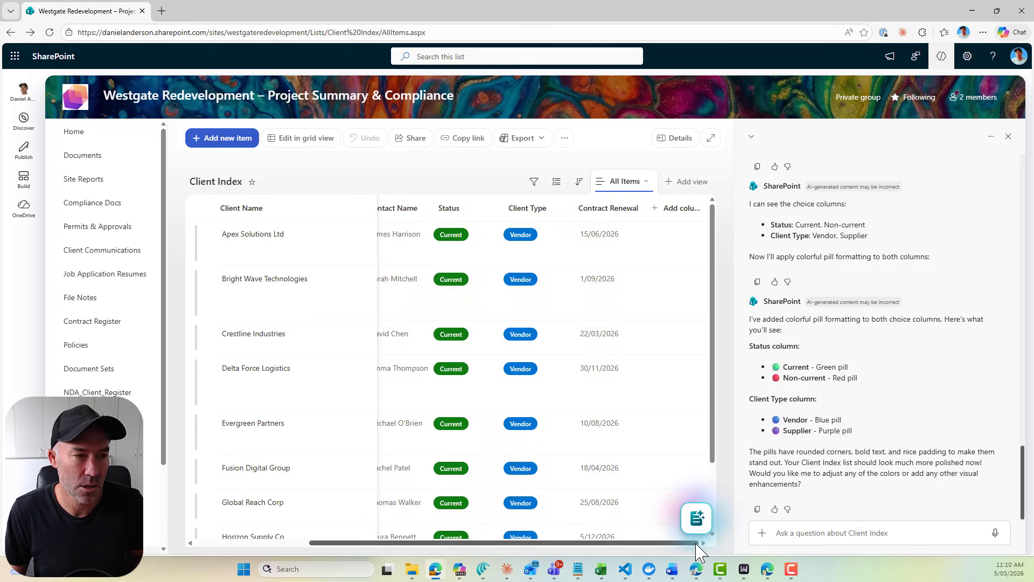
Step: Dictate a request for view formatting that highlights in red any client with a contract renewal date this month
left_click(844, 532)
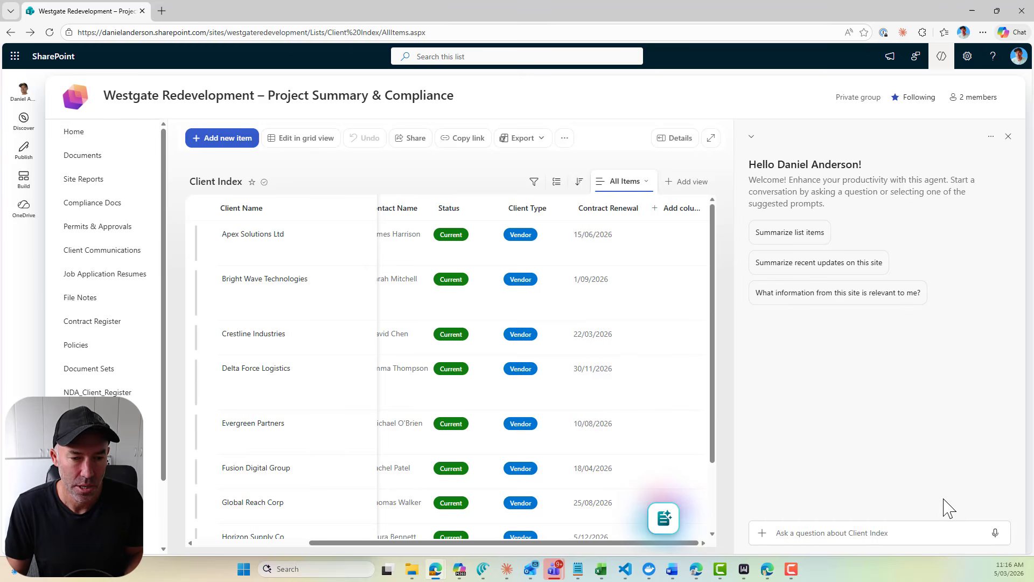
left_click(996, 533)
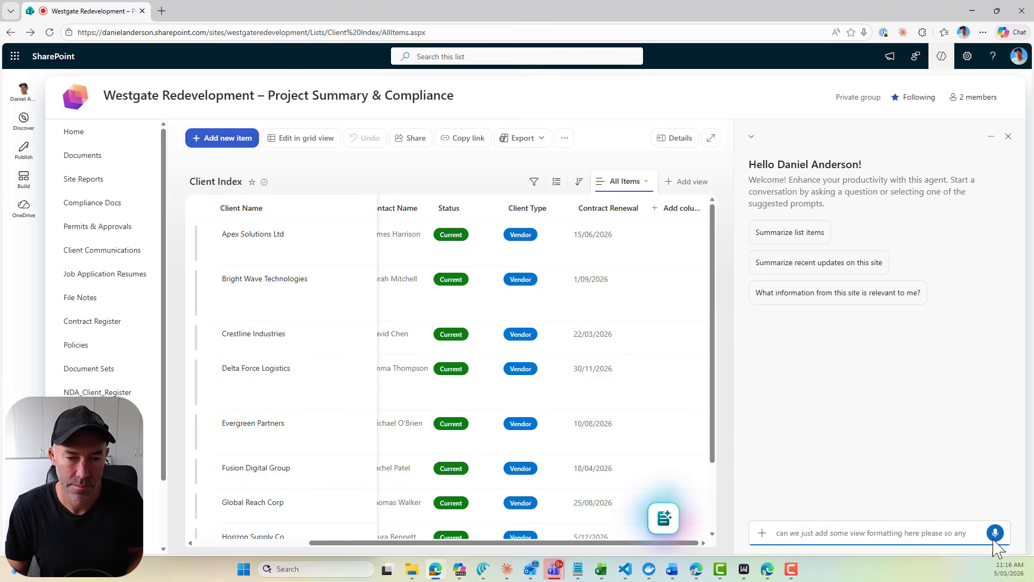
left_click(996, 534)
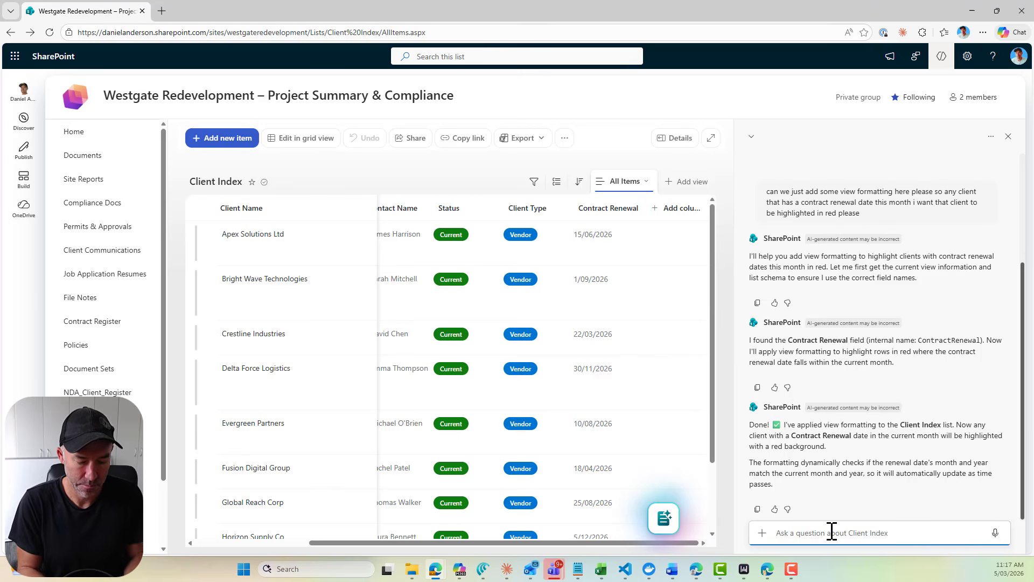
Step: Tell the assistant that the view formatting has not worked and ask it to try again
type("that has not worked can you")
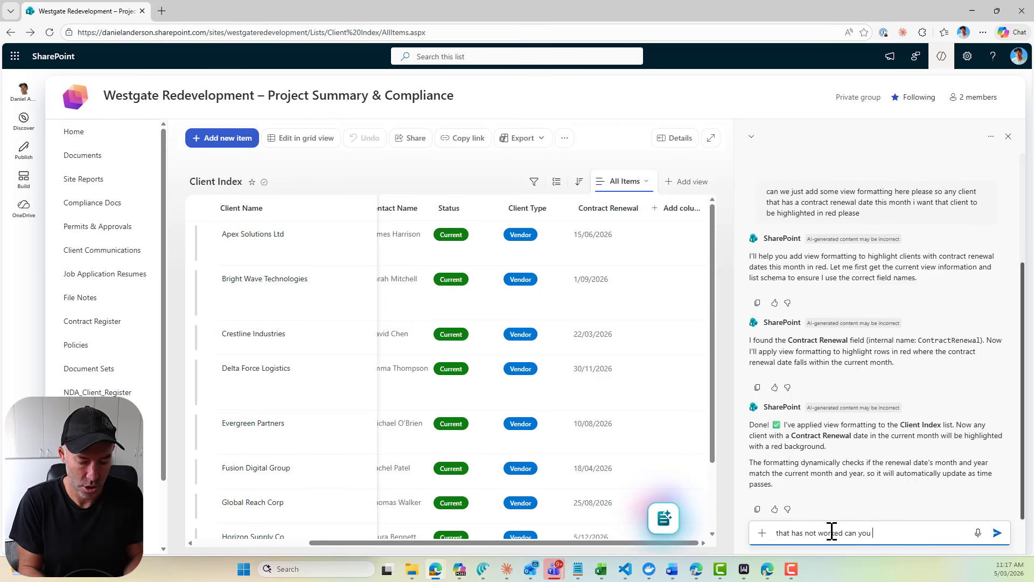
type("?")
key("Return")
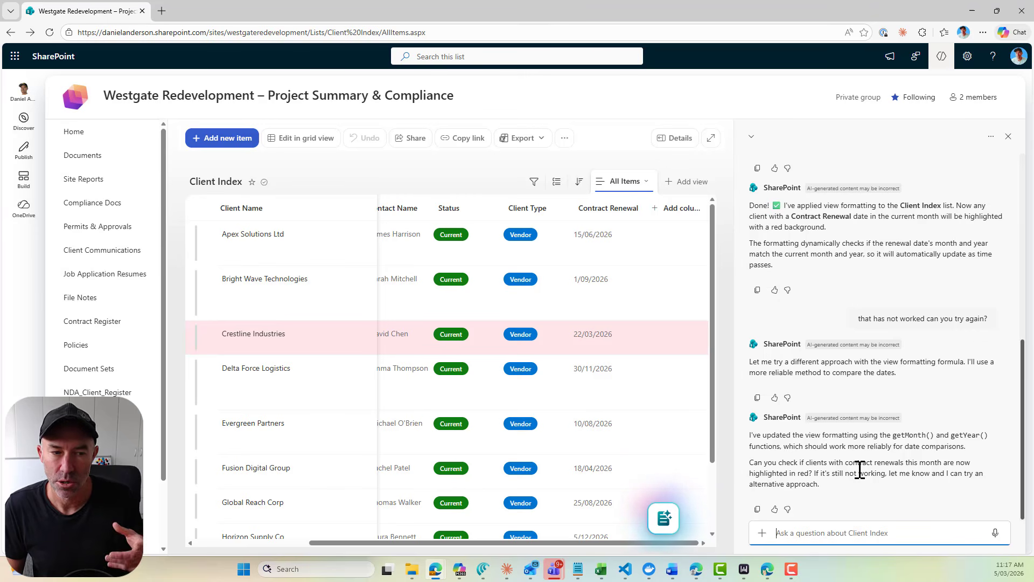
Step: Close the assistant pane and review the formatting across the whole Client Index list
left_click(1009, 139)
scroll(891, 333, "down", 2)
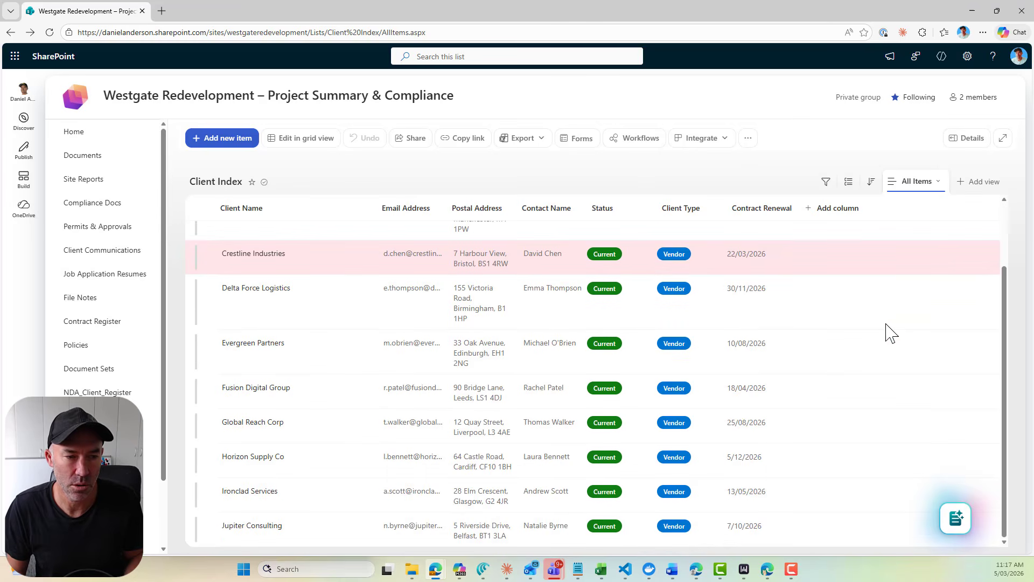
scroll(891, 333, "up", 2)
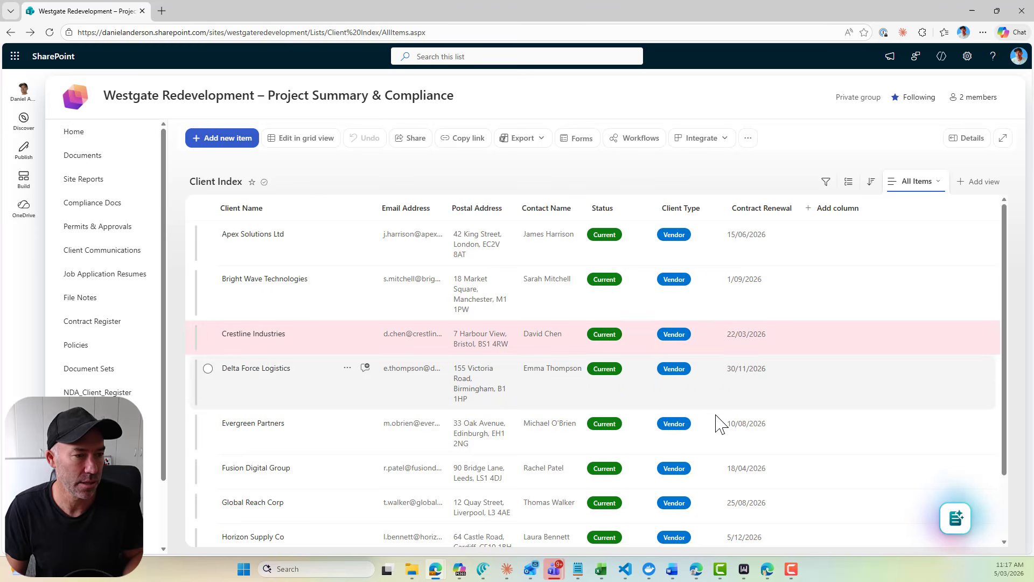
scroll(698, 352, "down", 2)
scroll(697, 351, "up", 2)
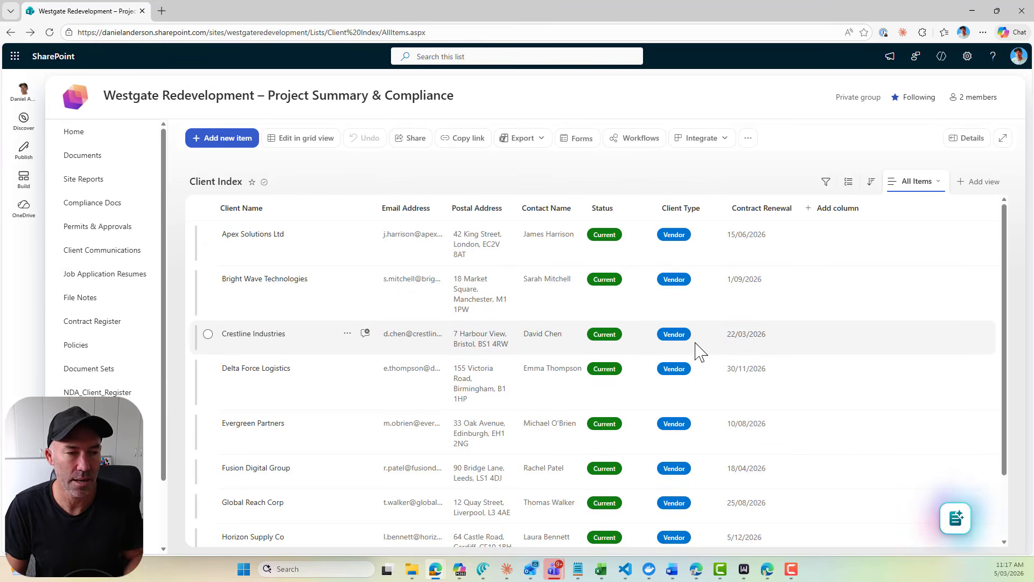